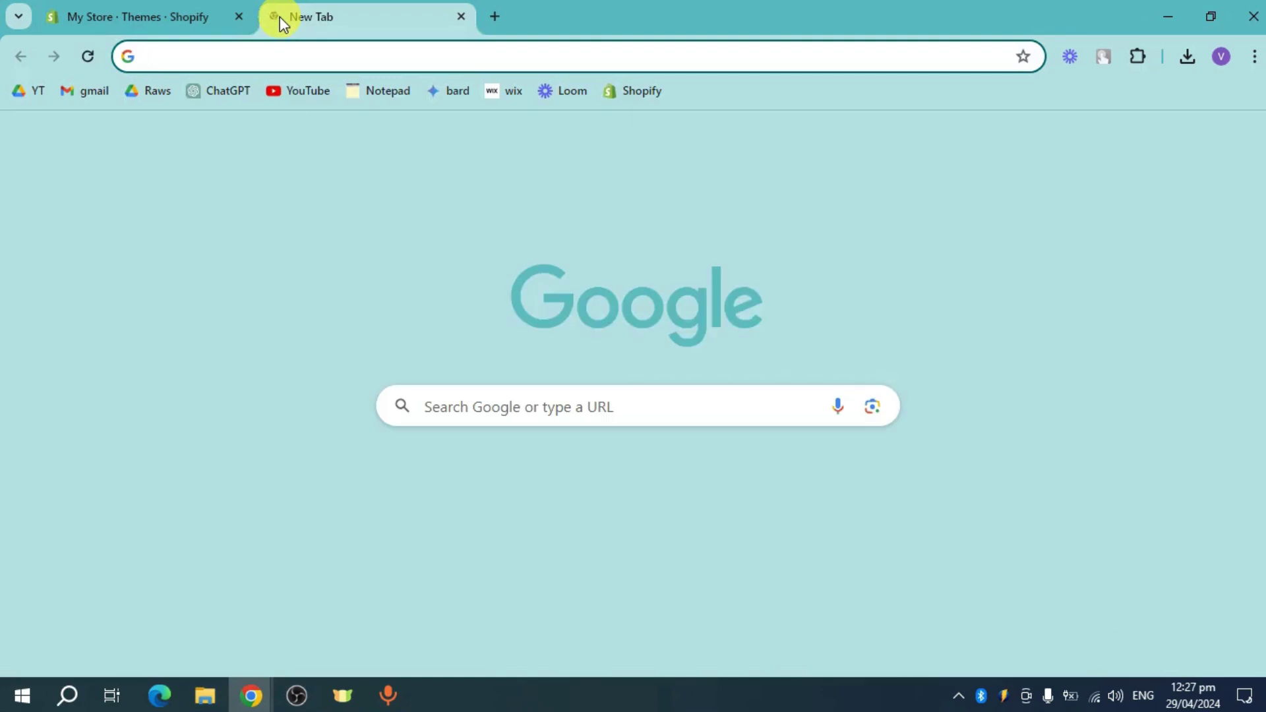
- Open the Shopify App Store and search it for "bundle"
type("app")
key("Return")
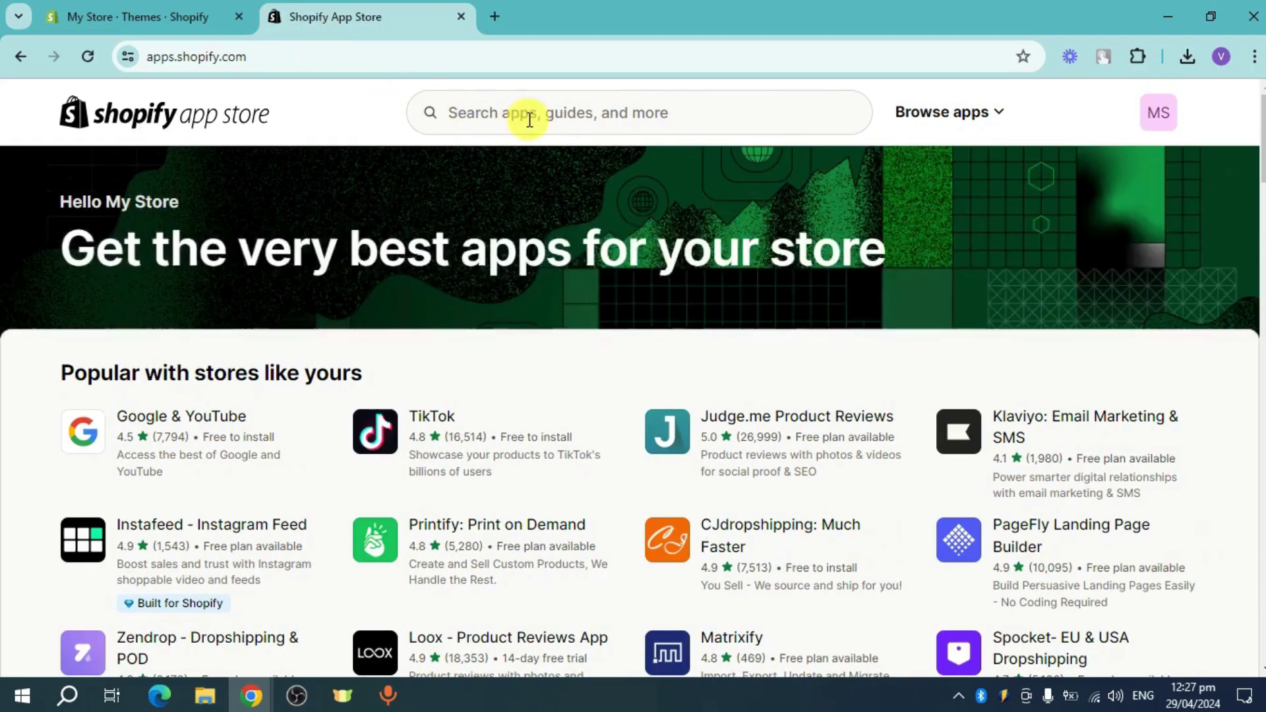
left_click(700, 113)
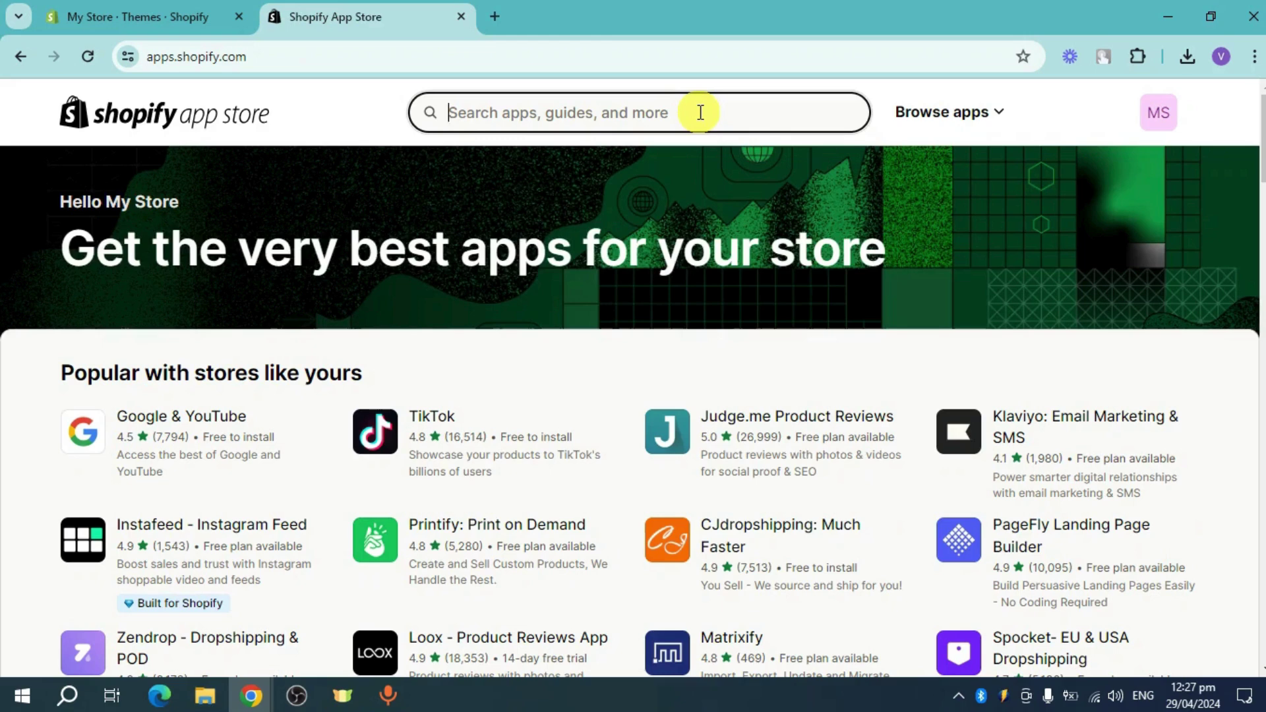
type("bundle")
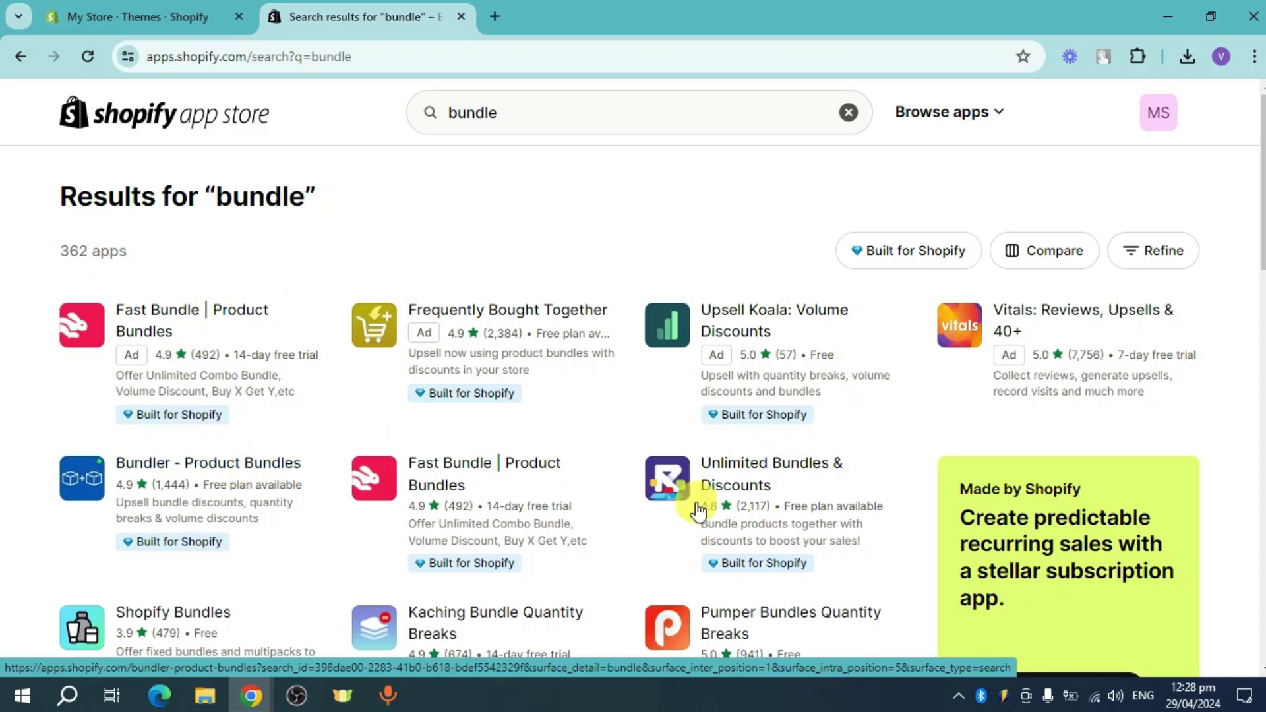
- Install the Bundler - Product Bundles app from the search results in the store
scroll(727, 487, "down", 2)
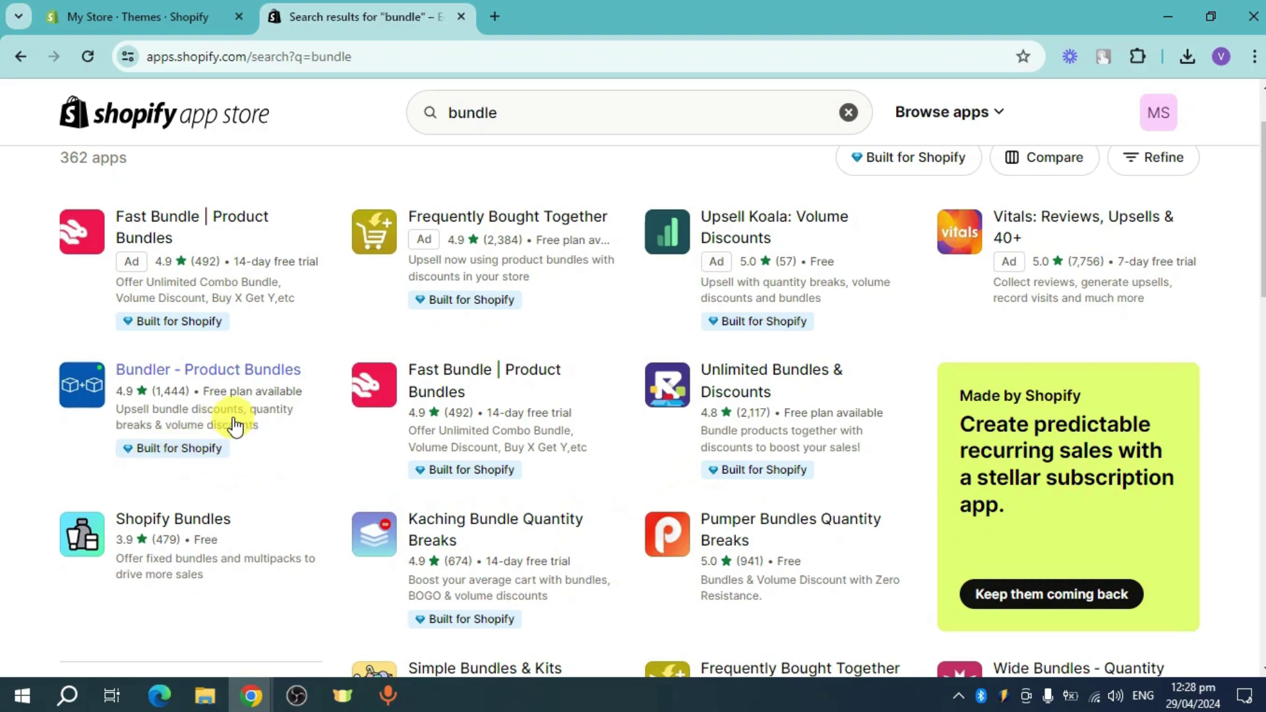
left_click(170, 363)
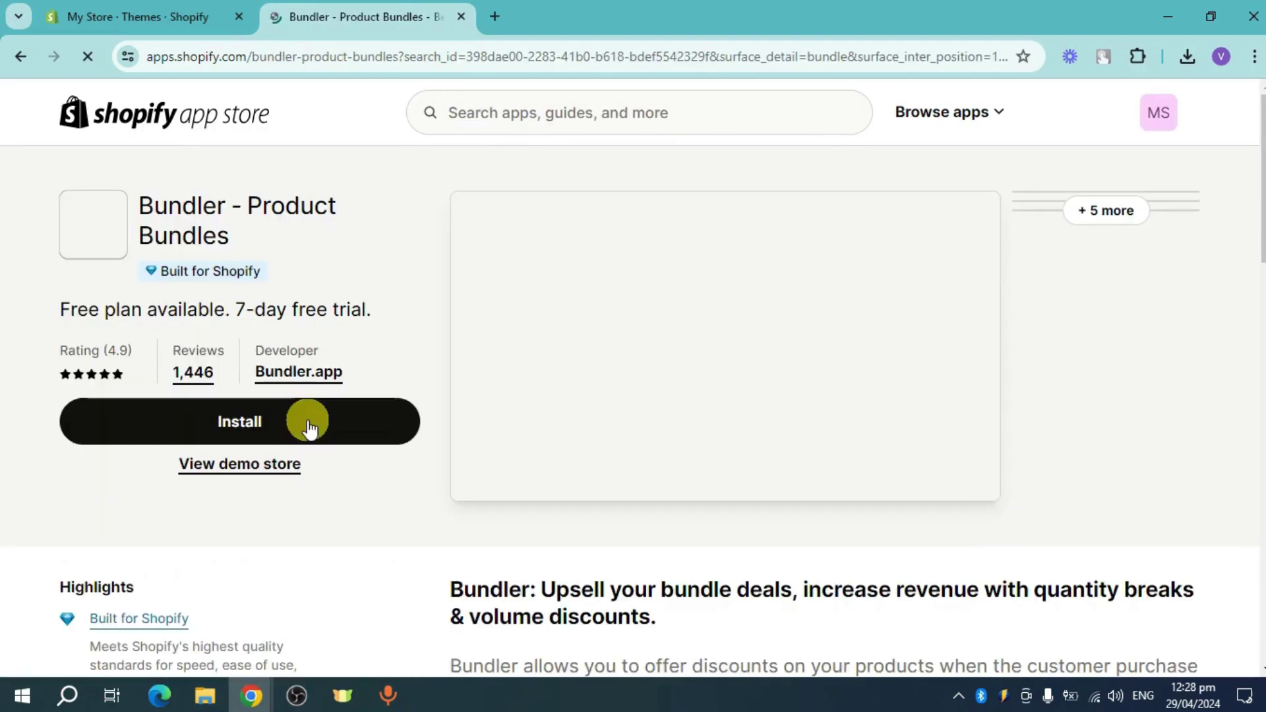
left_click(237, 429)
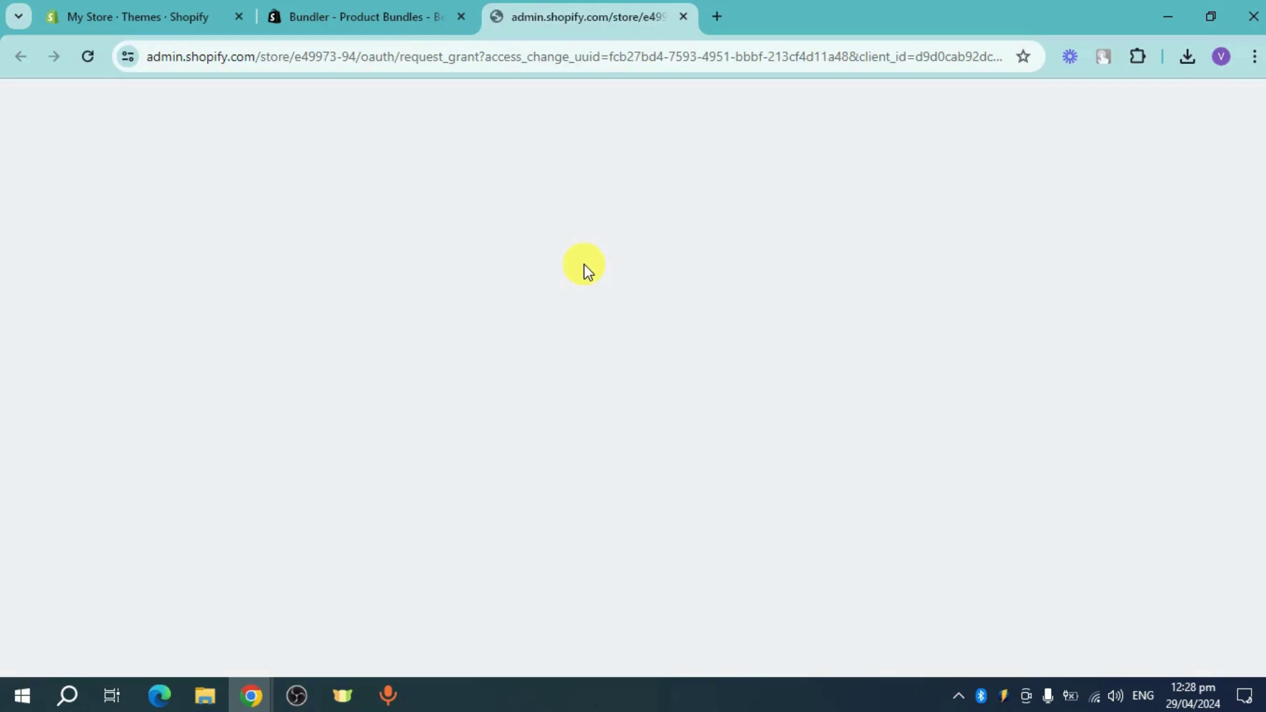
left_click(982, 518)
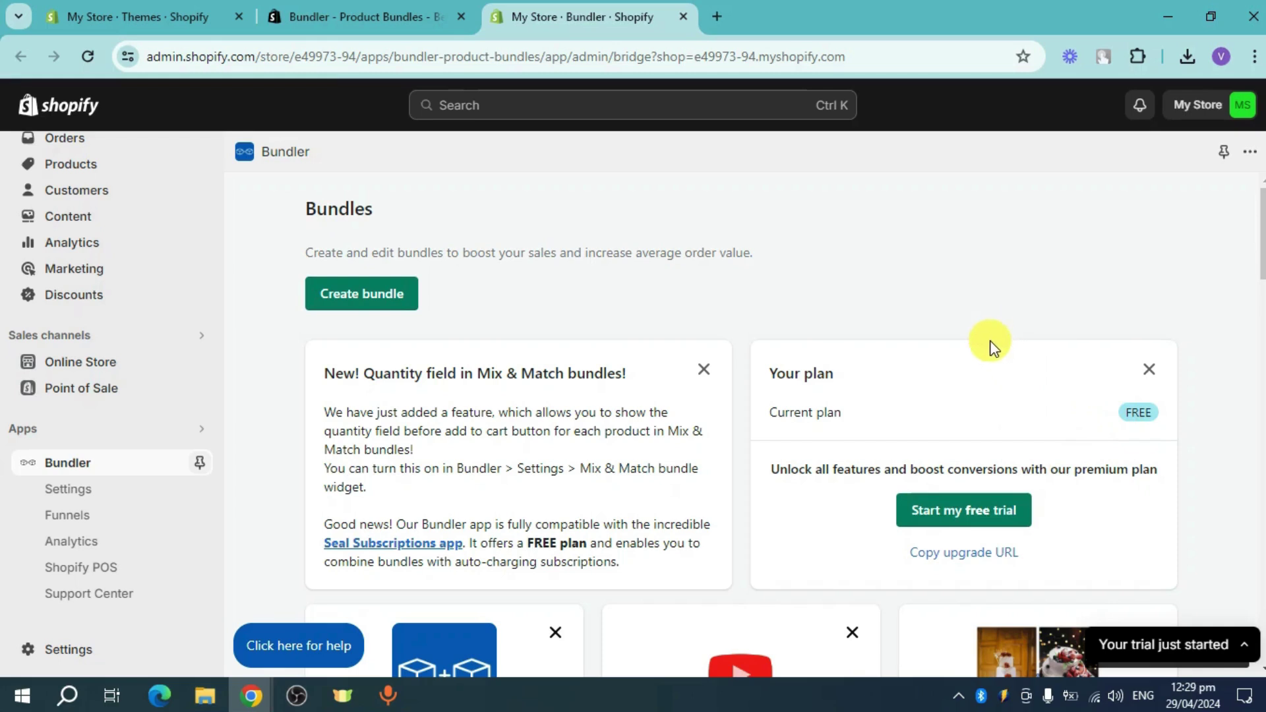
- Create a bundle with the Volume discount preset and review its priority, status, widget visibility and color settings
left_click(339, 297)
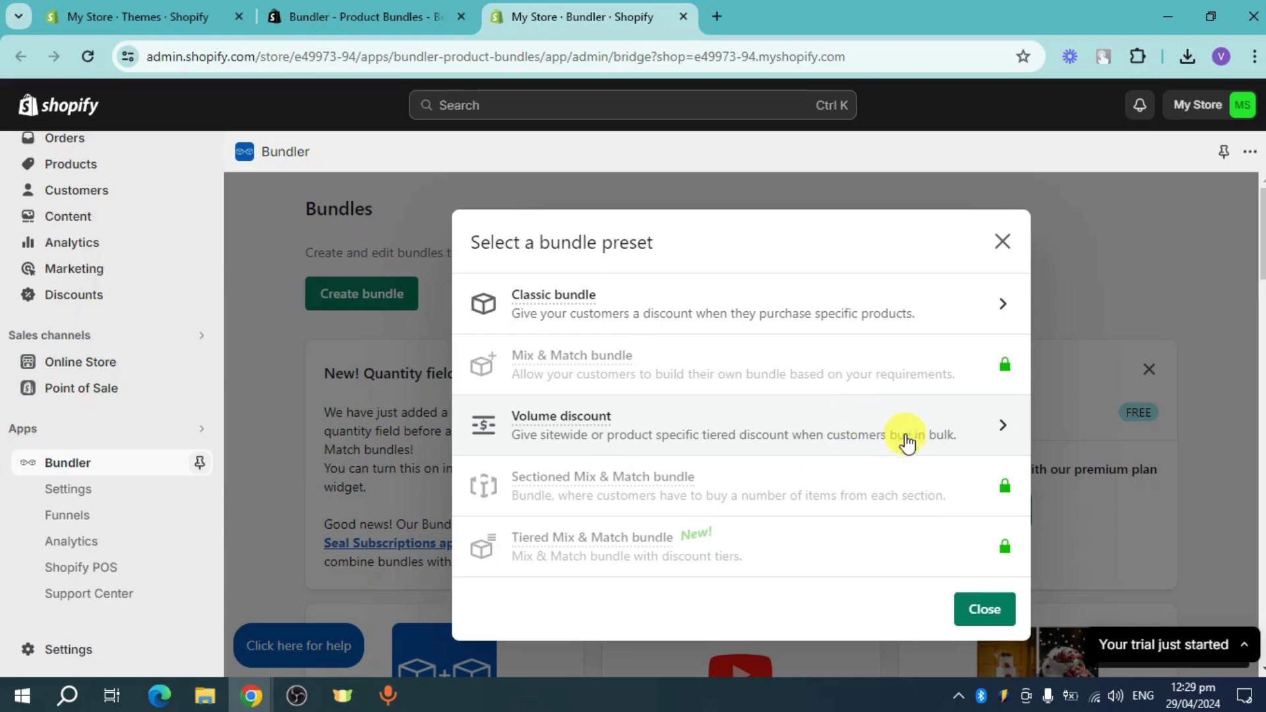
left_click(916, 446)
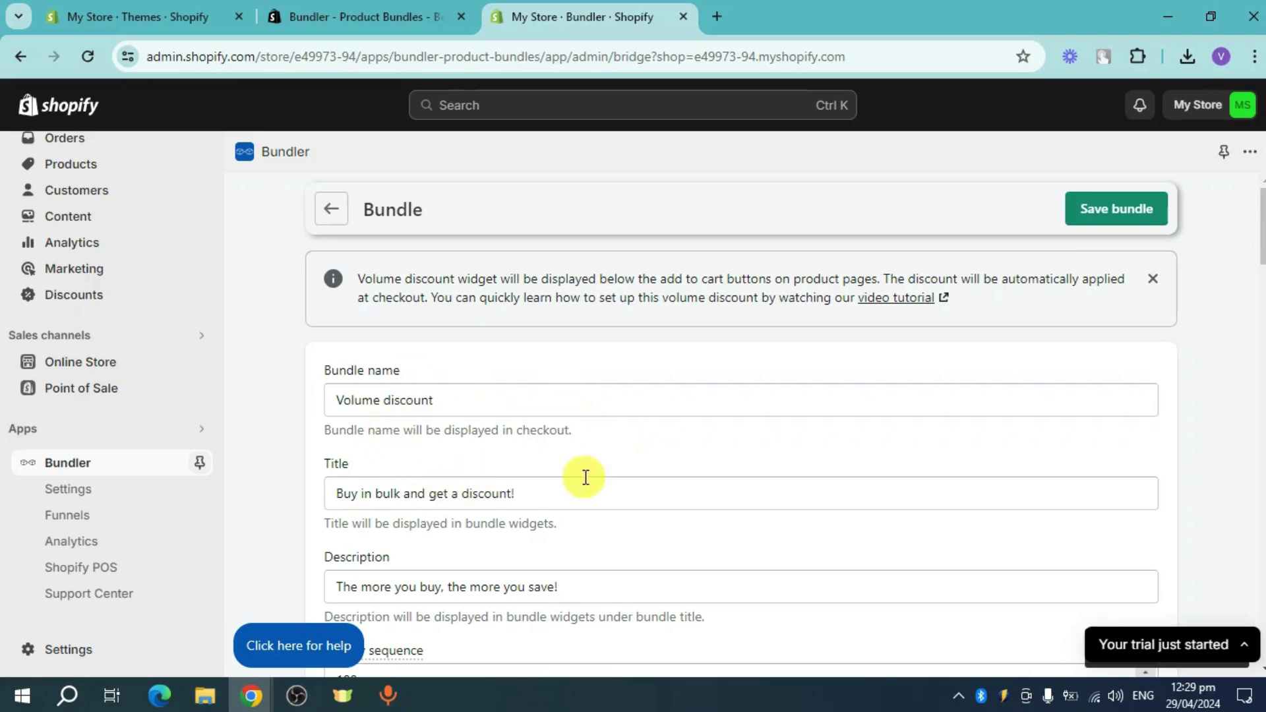
scroll(633, 476, "down", 3)
scroll(514, 475, "down", 2)
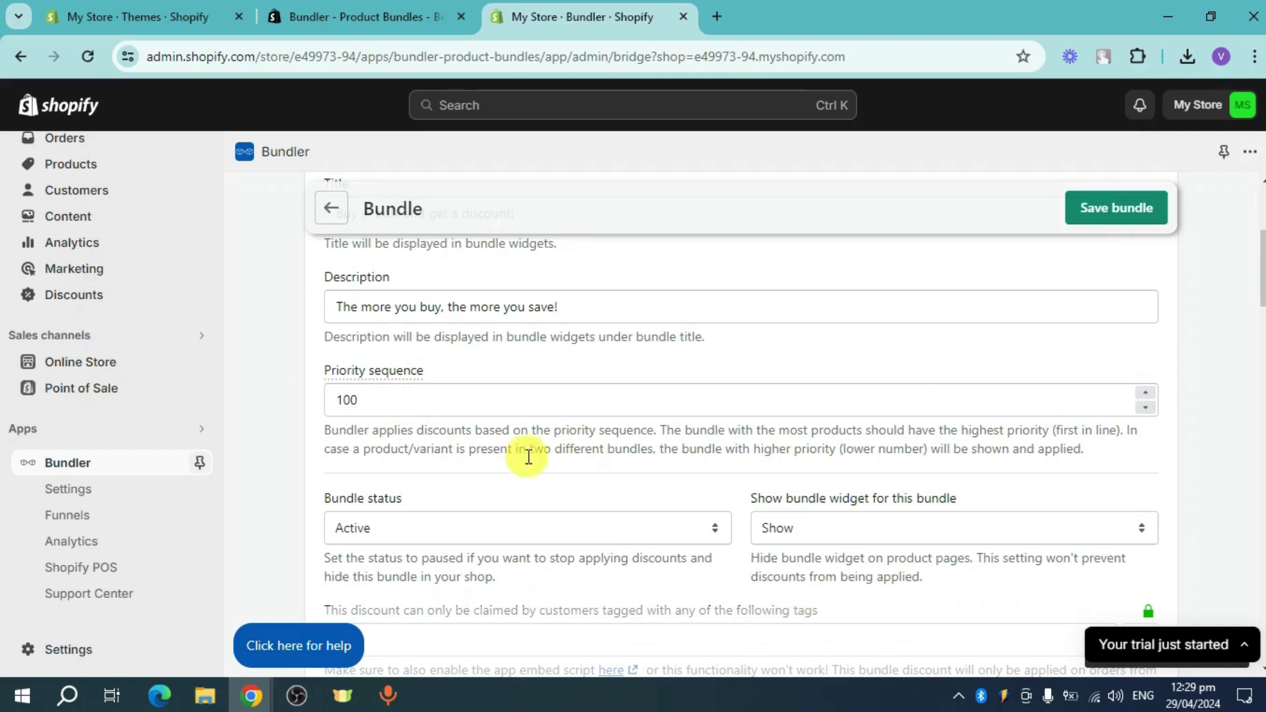
double_click(337, 404)
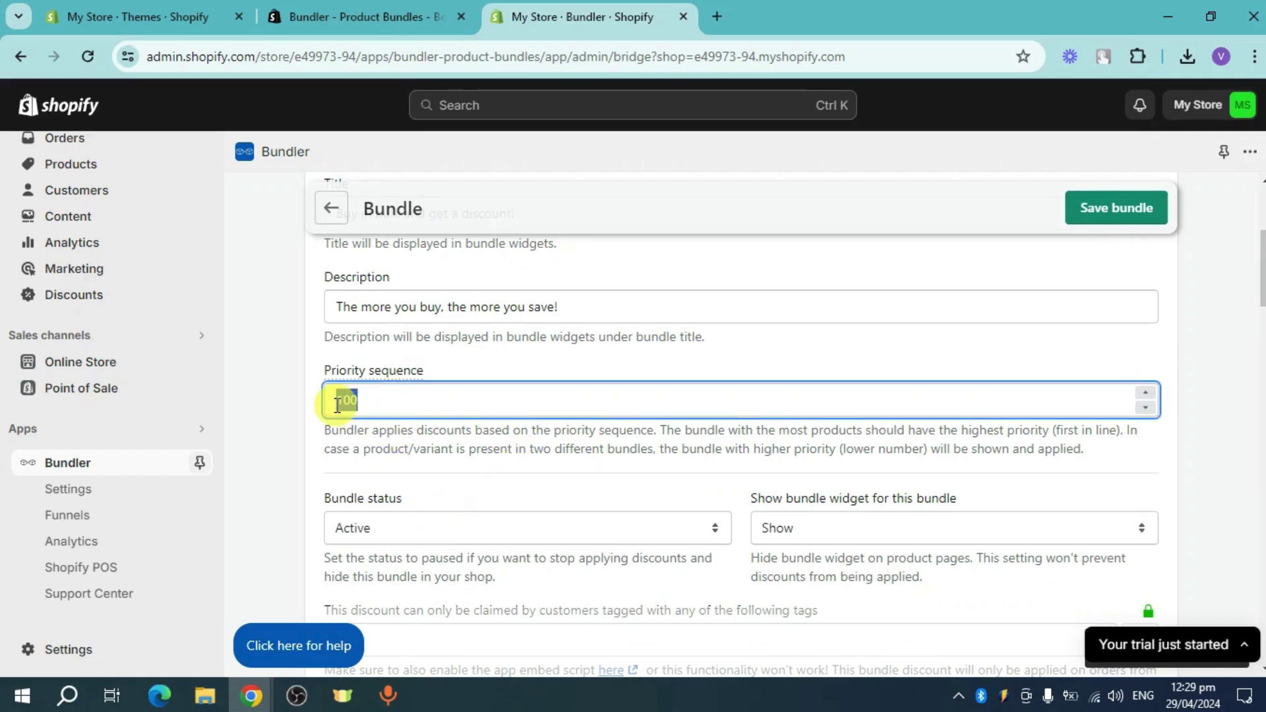
scroll(337, 404, "down", 4)
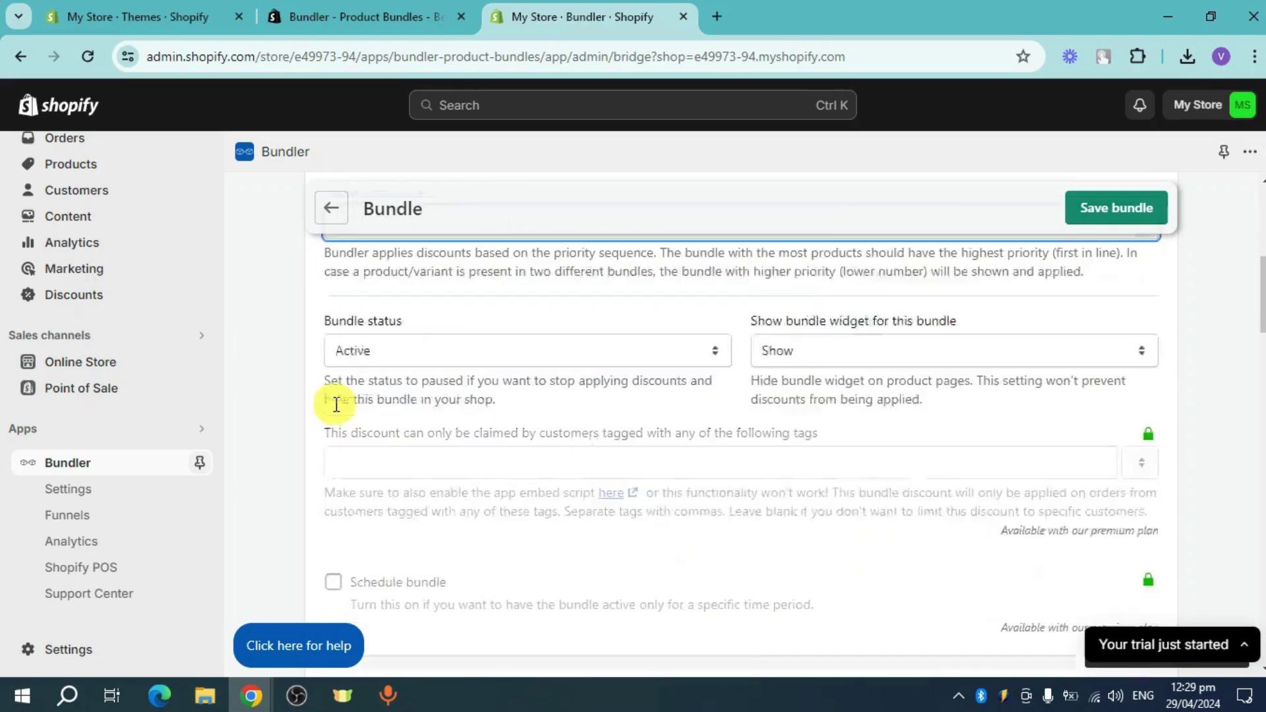
scroll(716, 370, "up", 1)
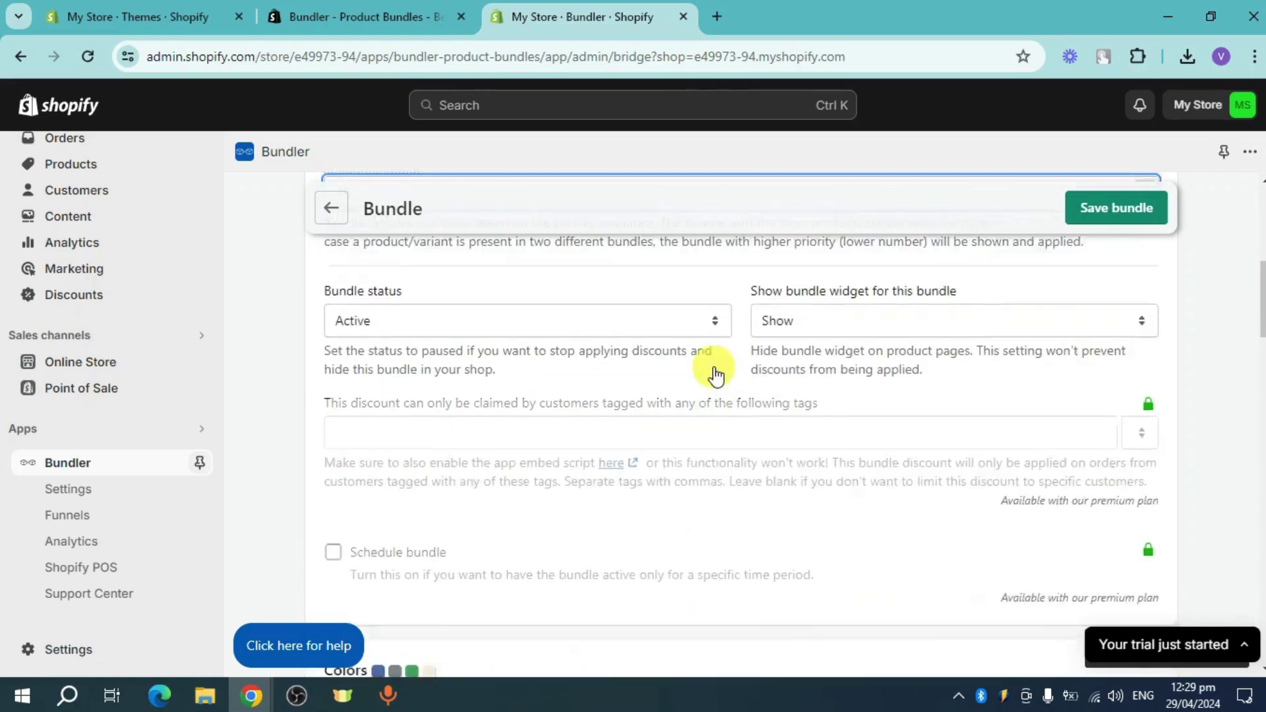
scroll(715, 371, "down", 3)
scroll(486, 418, "down", 1)
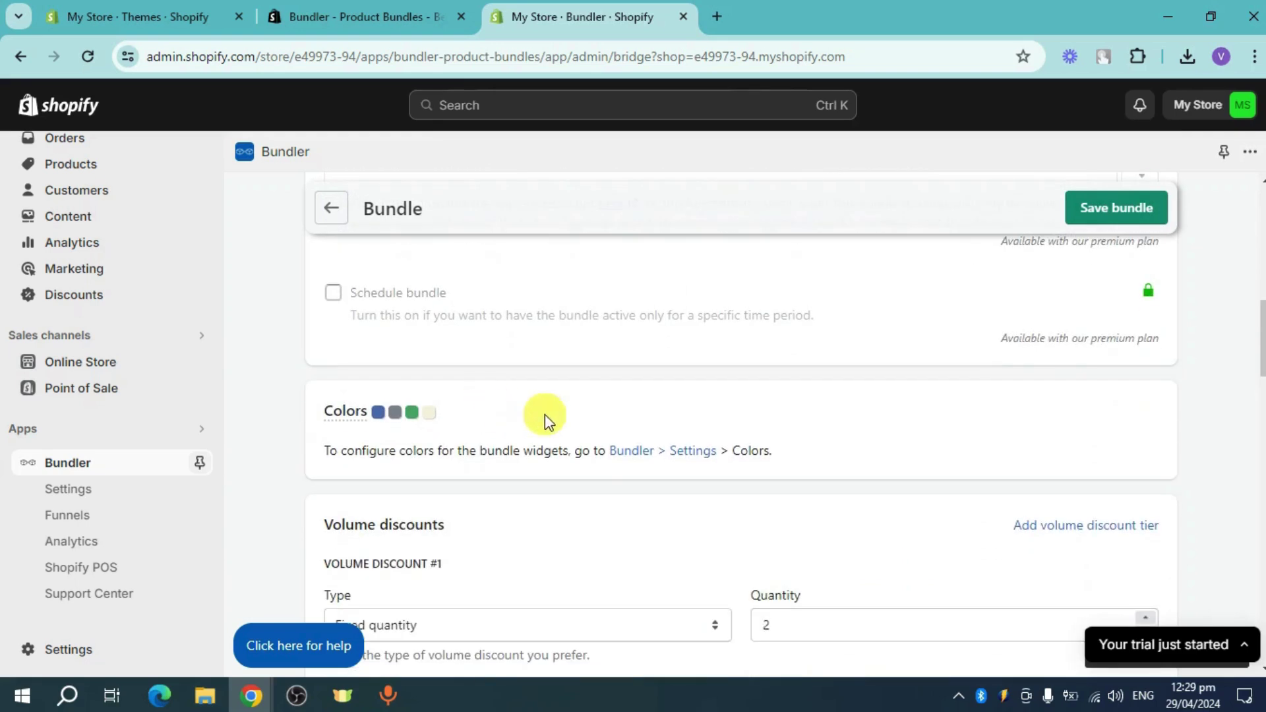
mouse_move(428, 424)
- Keep volume discount #1 on the Fixed quantity type and set its quantity to 10
scroll(627, 435, "down", 4)
left_click(495, 352)
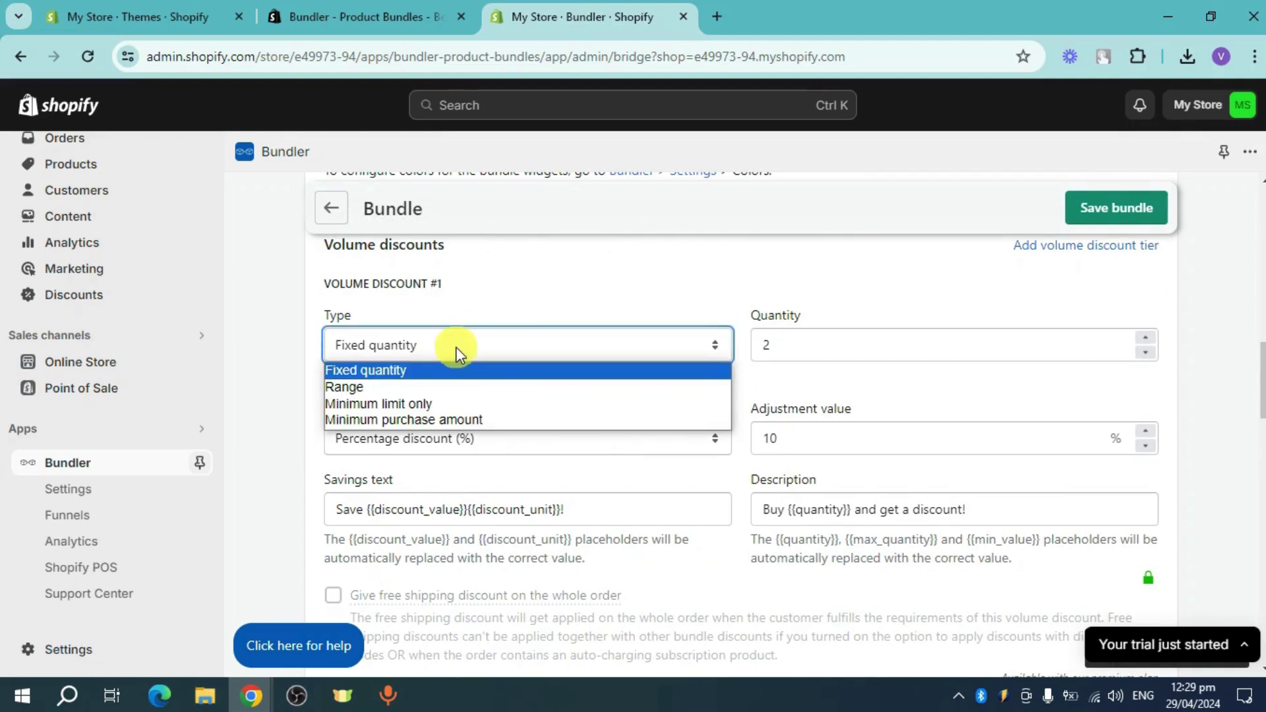
left_click(794, 345)
left_click_drag(785, 342, 756, 339)
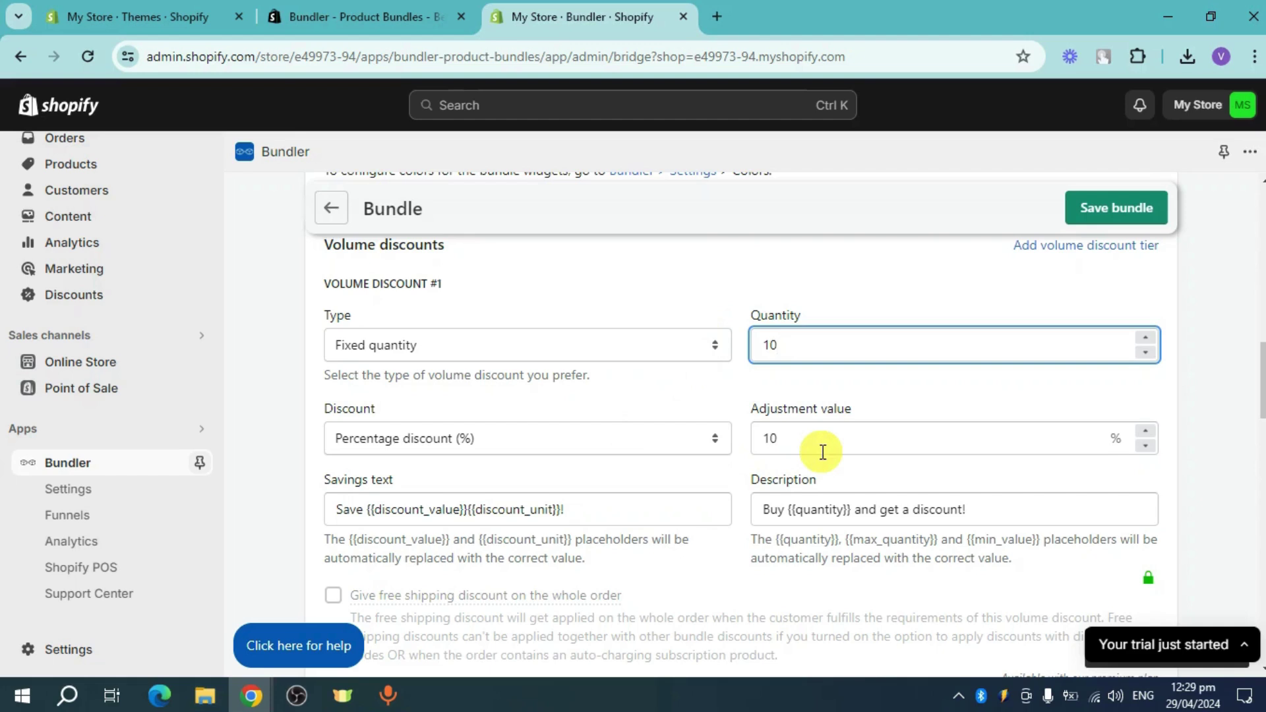
scroll(614, 517, "down", 1)
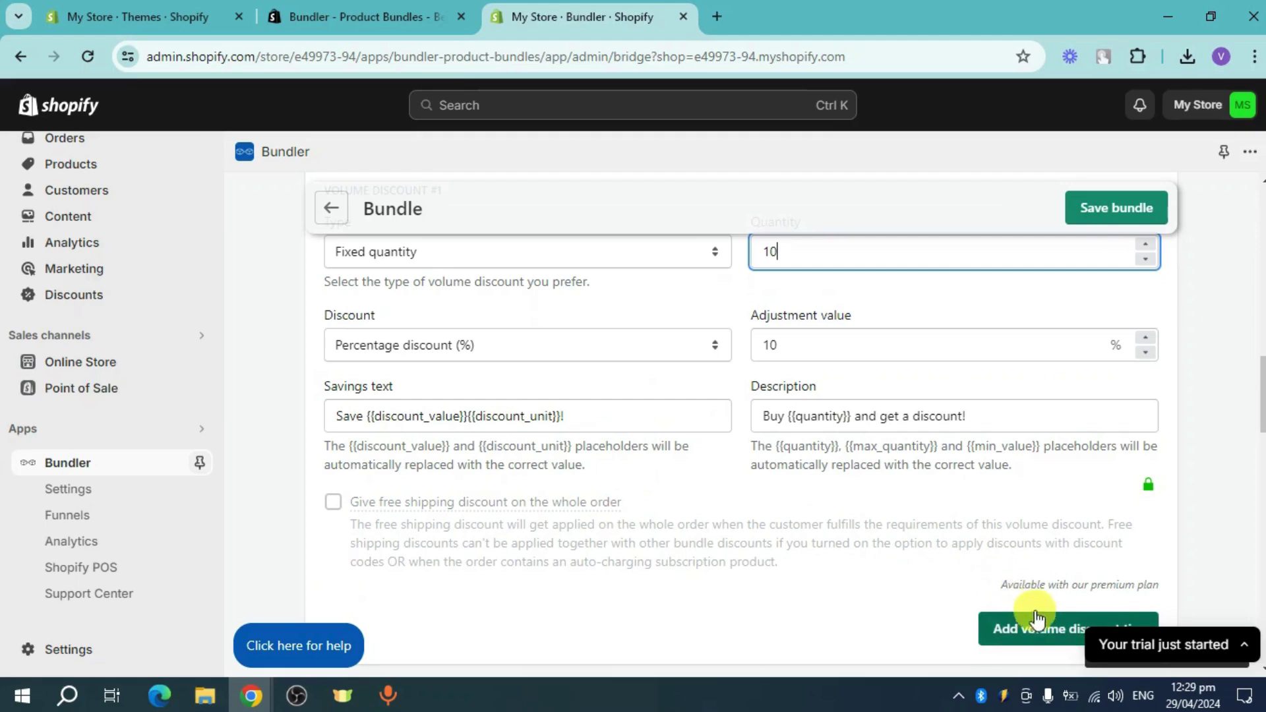
left_click(1029, 658)
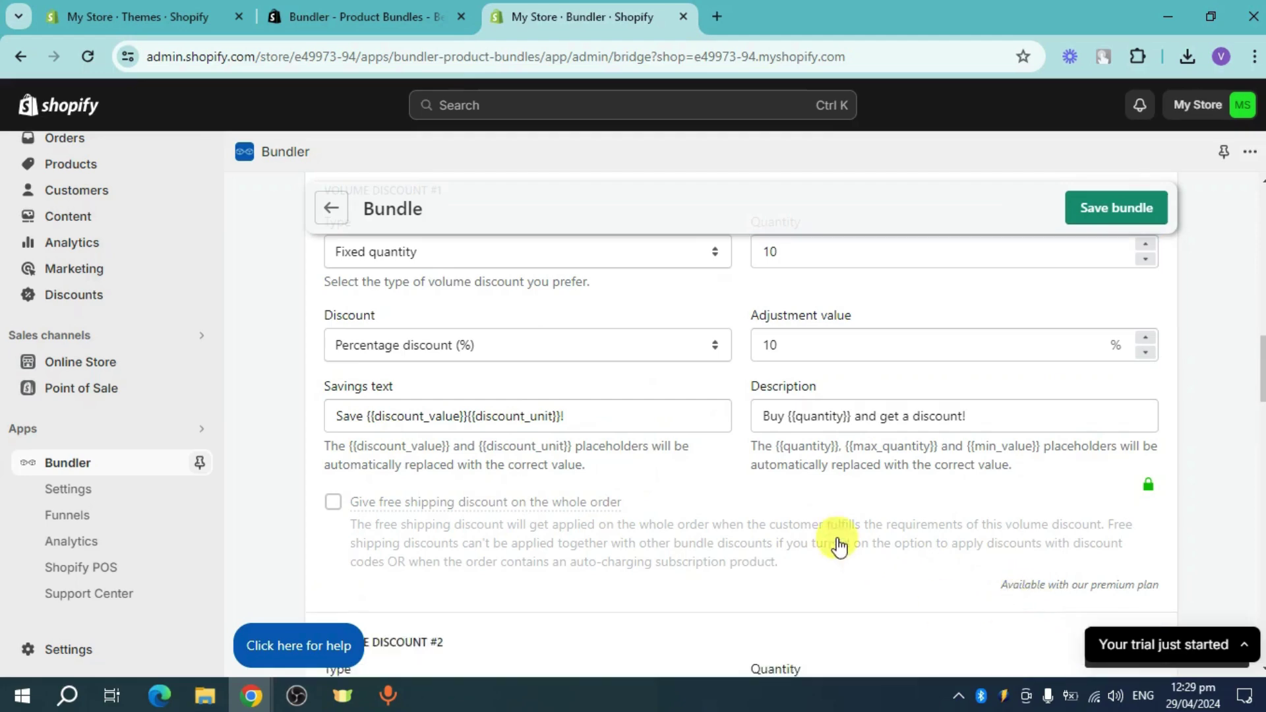
scroll(791, 544, "down", 3)
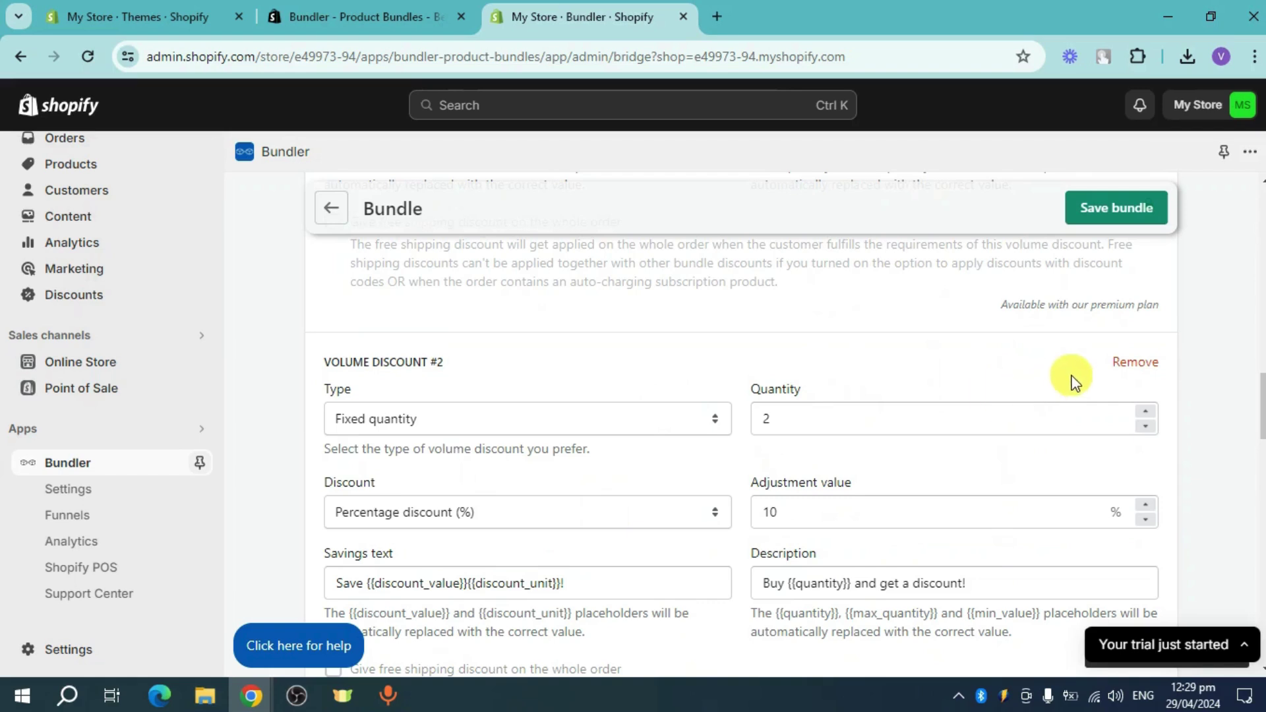
left_click(1133, 365)
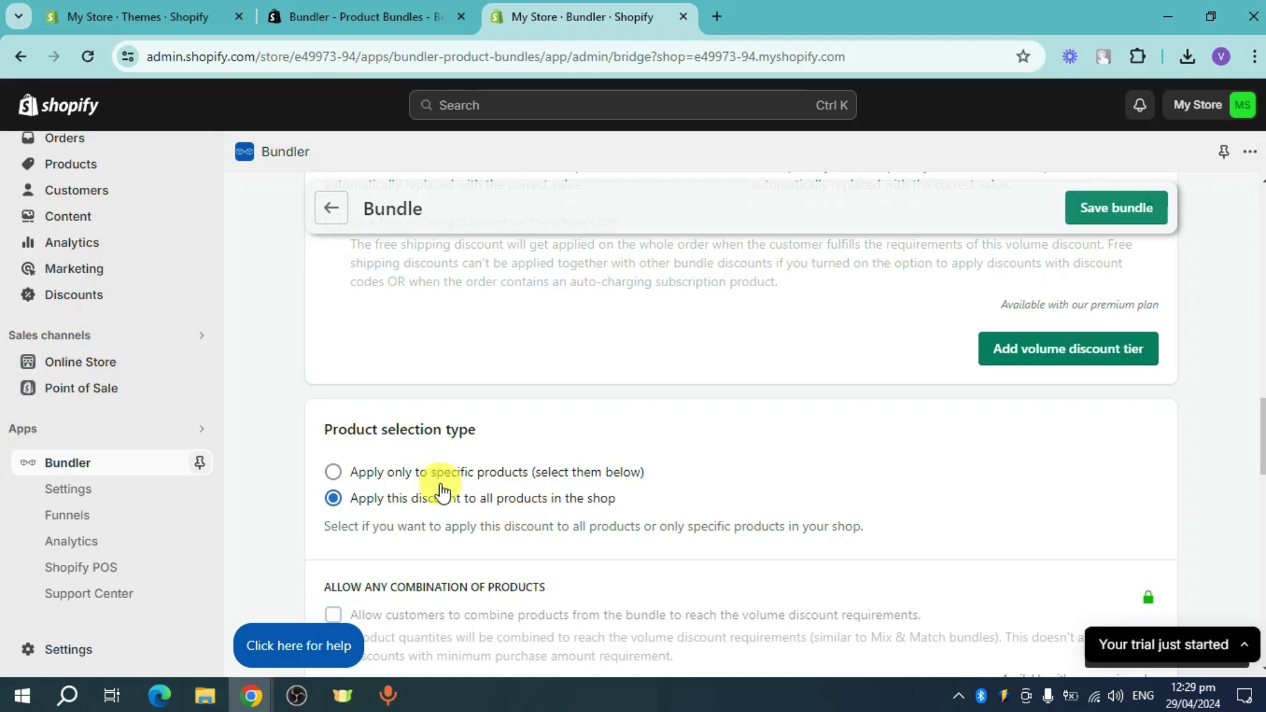
- Try limiting the discount to specific products and switch it back to all products in the shop
scroll(440, 492, "down", 1)
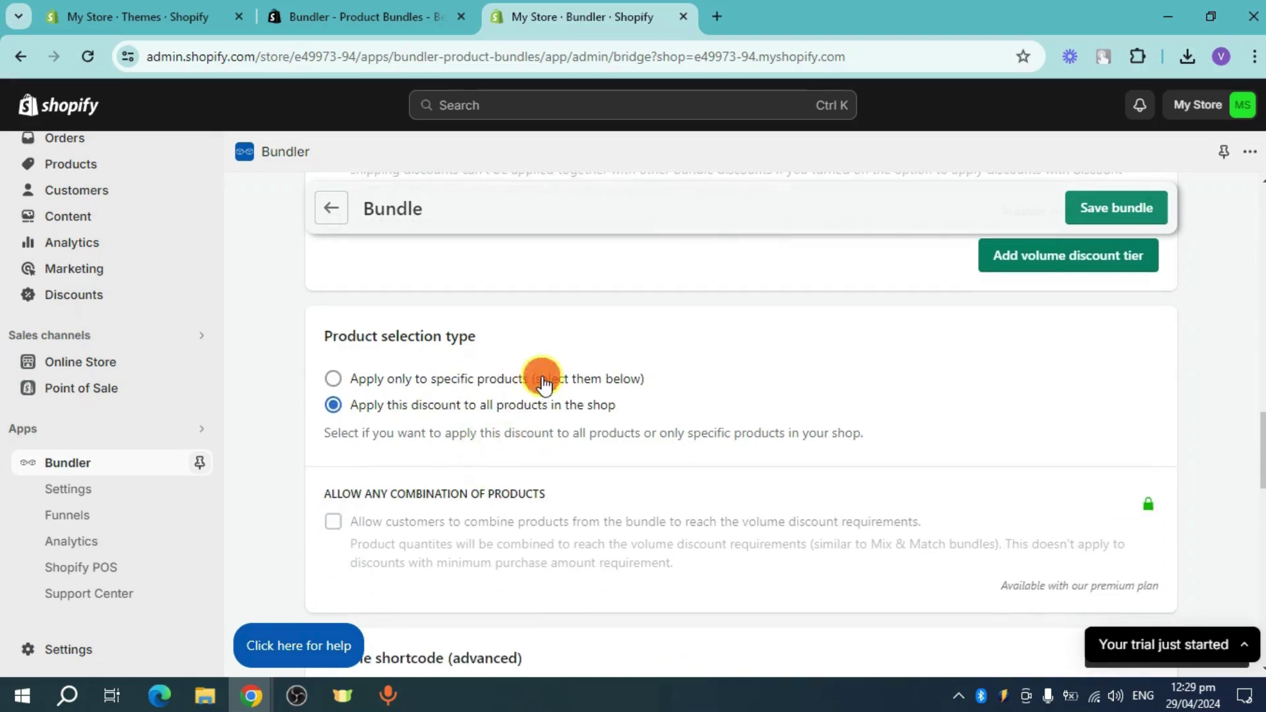
left_click(475, 383)
scroll(590, 468, "down", 3)
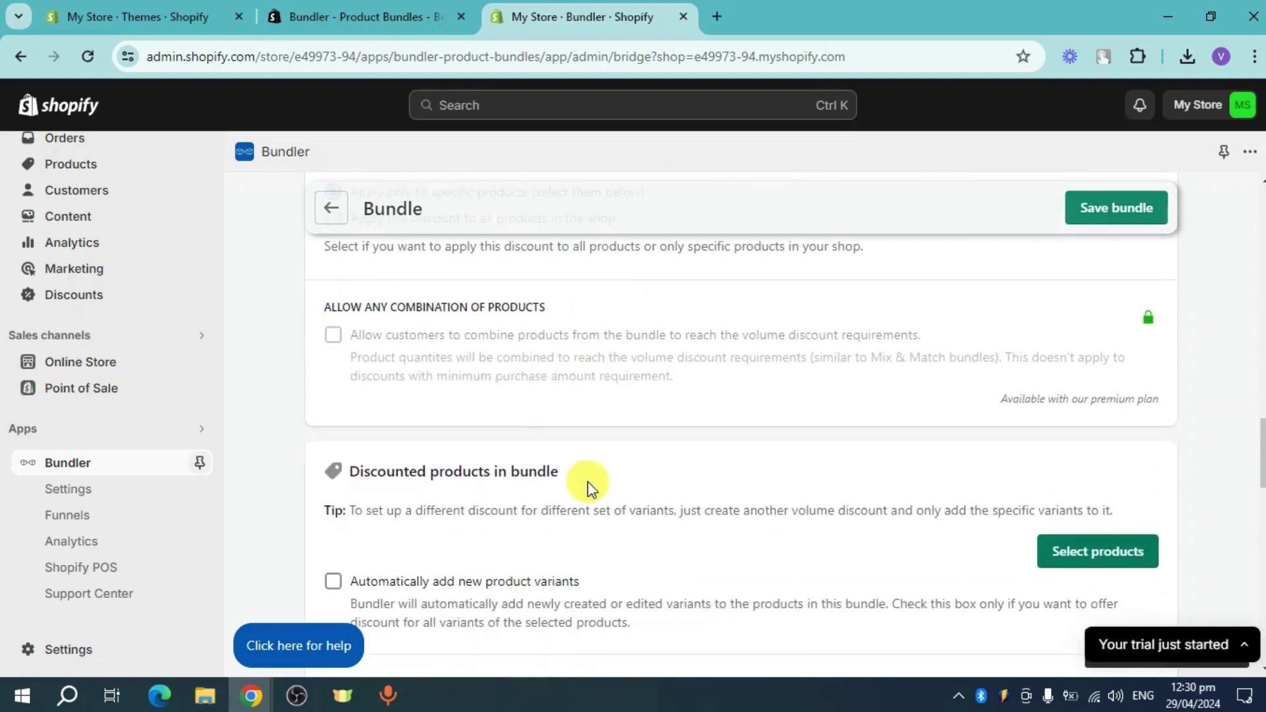
scroll(882, 429, "down", 2)
scroll(762, 485, "up", 4)
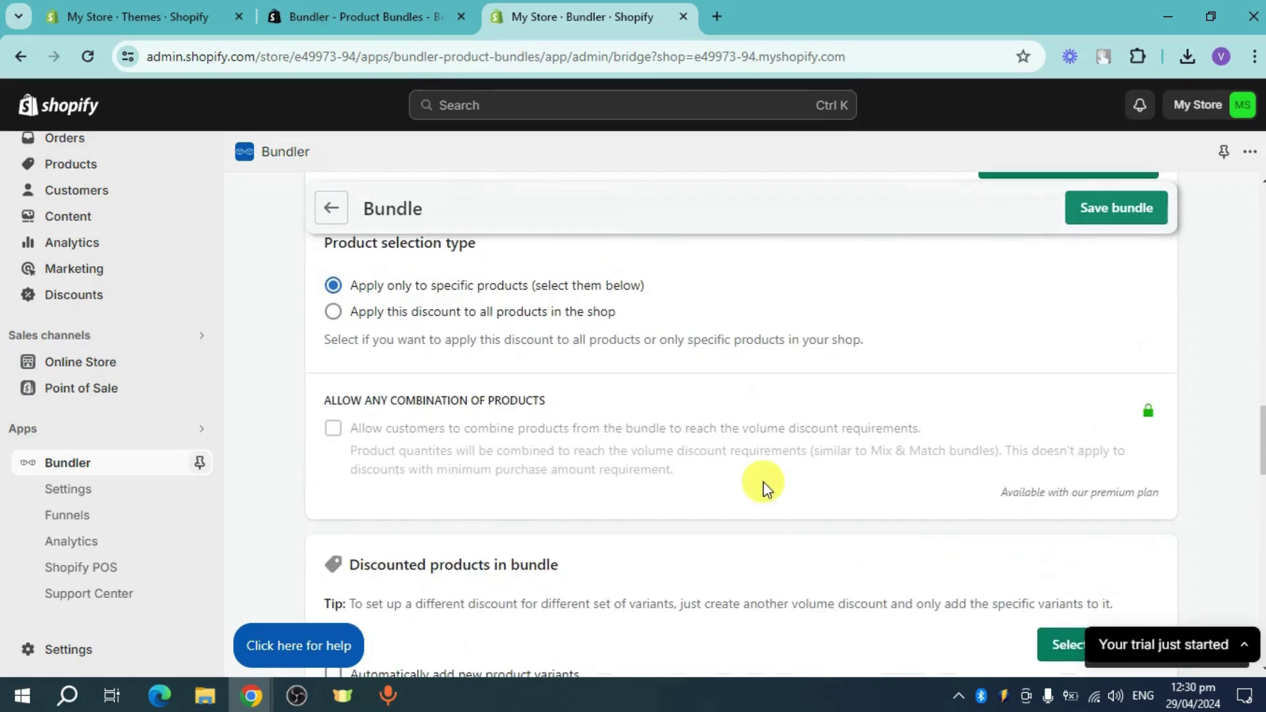
left_click(440, 315)
- Save the volume discount bundle and return to the Bundler overview to check it in the bundle list
scroll(715, 460, "down", 5)
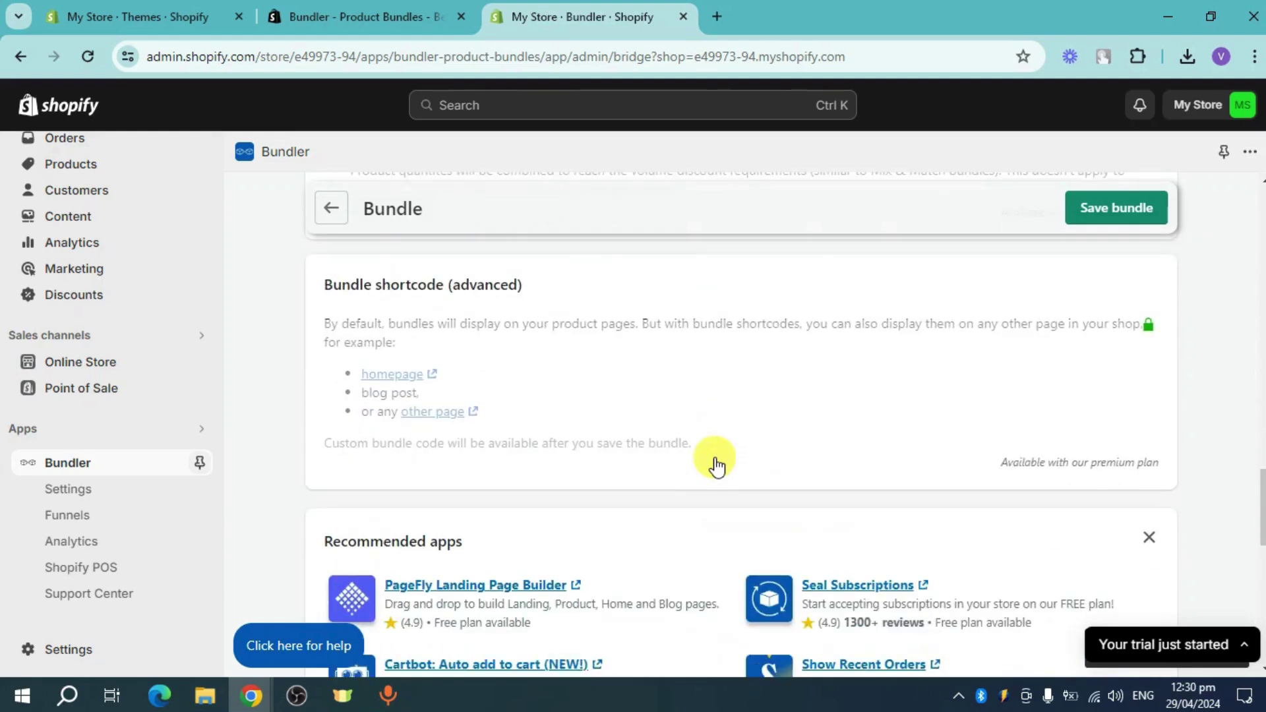
left_click(1121, 209)
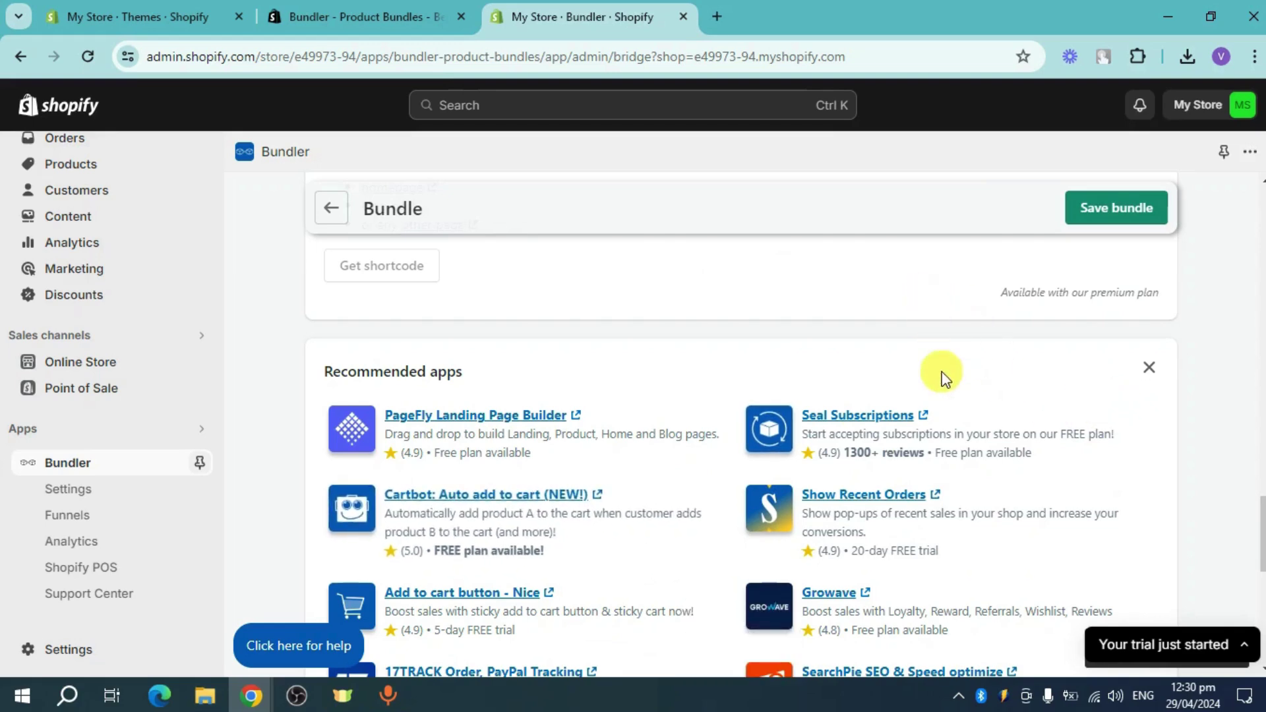
scroll(942, 370, "up", 5)
scroll(951, 369, "up", 10)
left_click(332, 209)
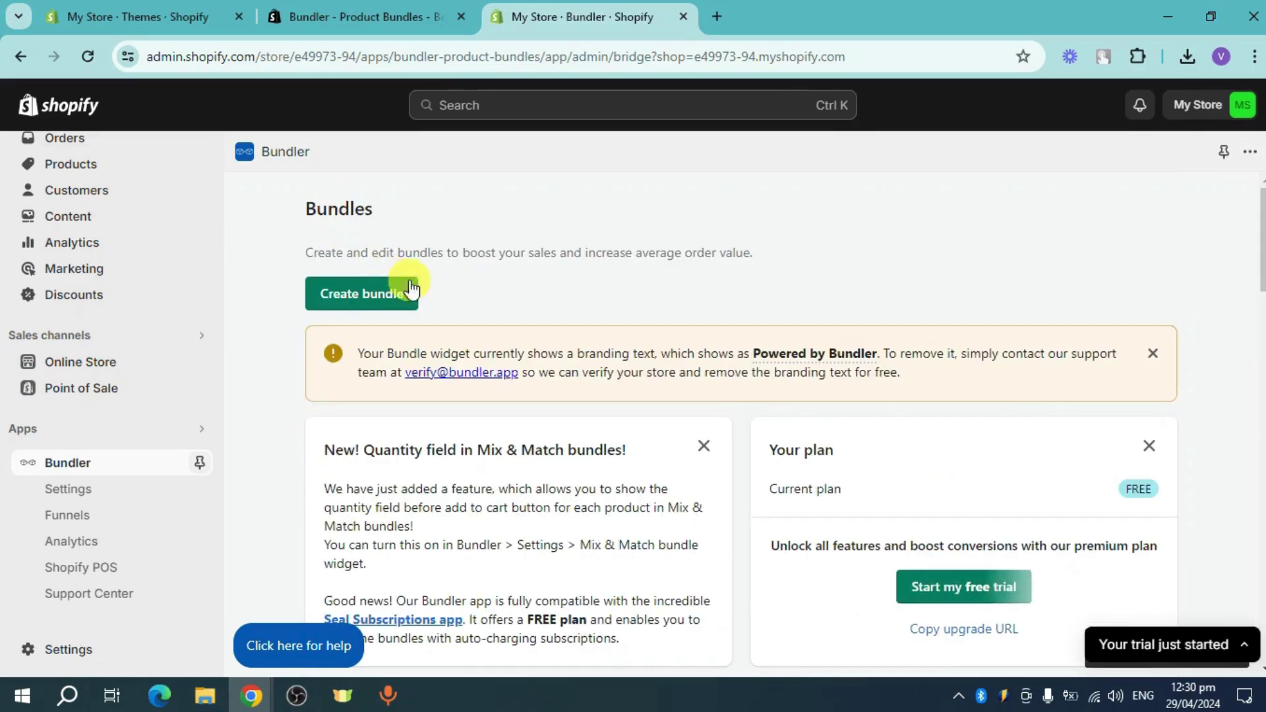
scroll(904, 401, "down", 7)
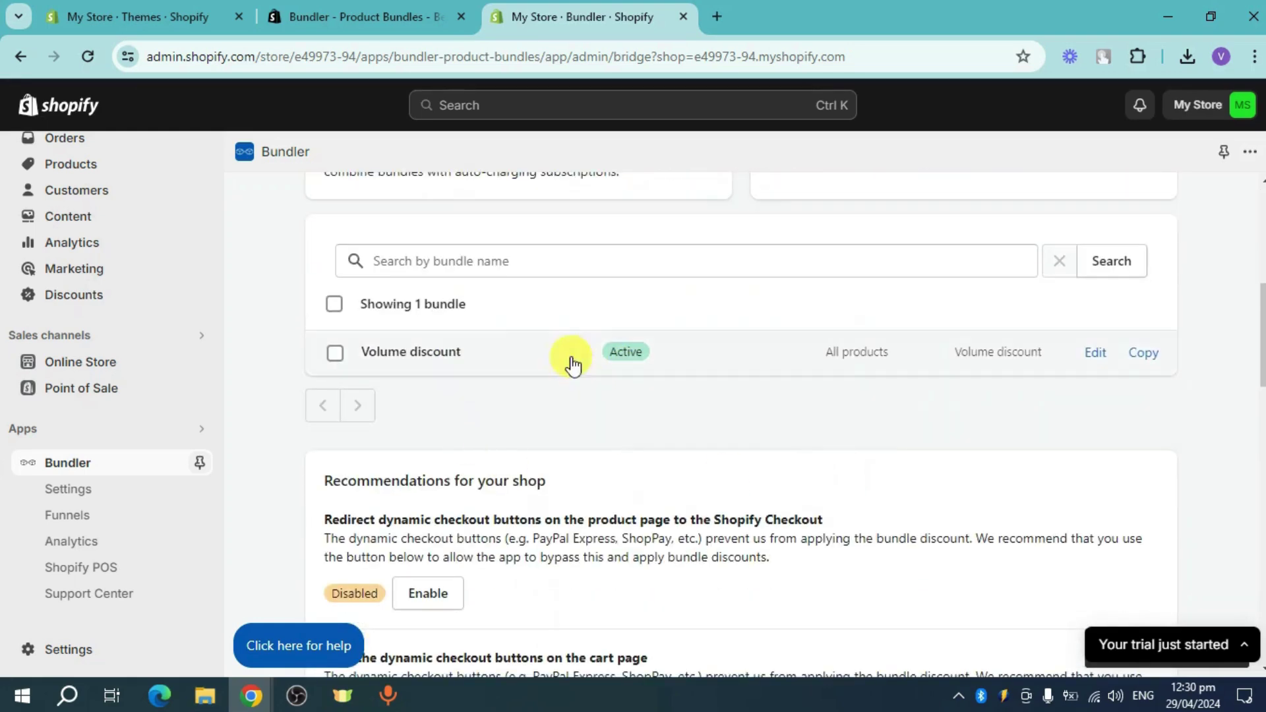
- View the online store from the Shopify admin and open the hat from its featured products
left_click(148, 4)
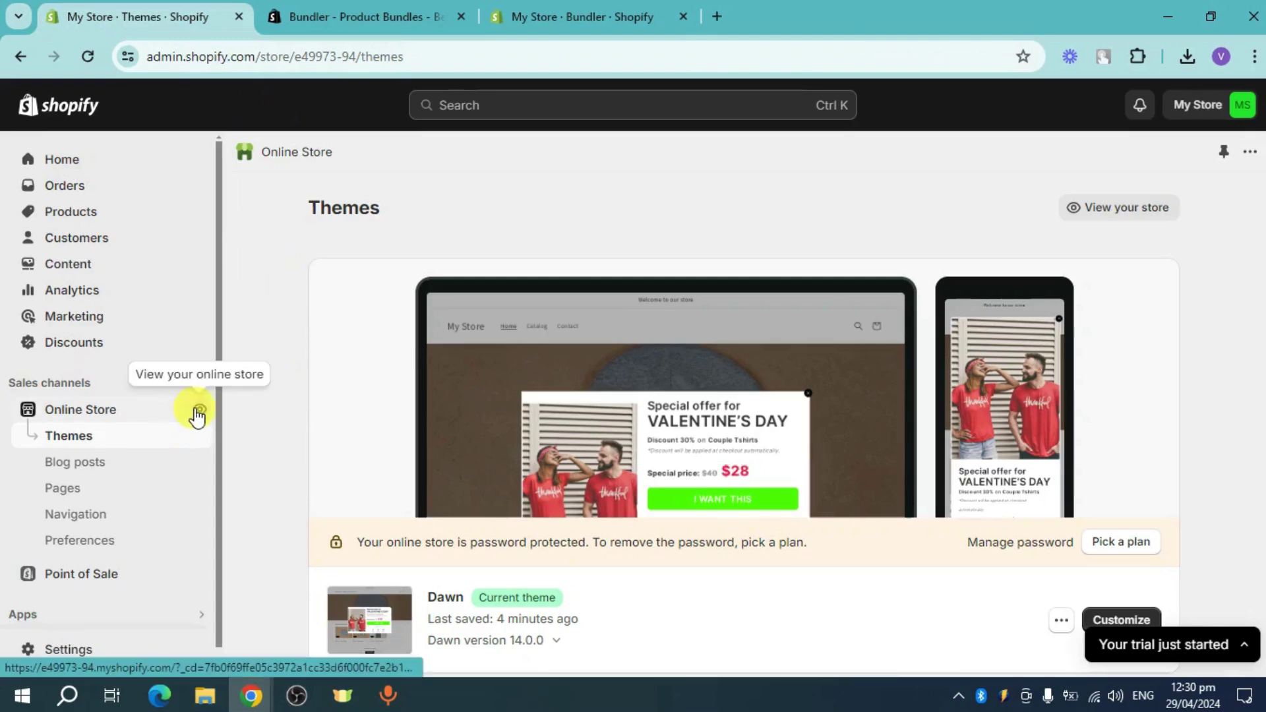
left_click(196, 408)
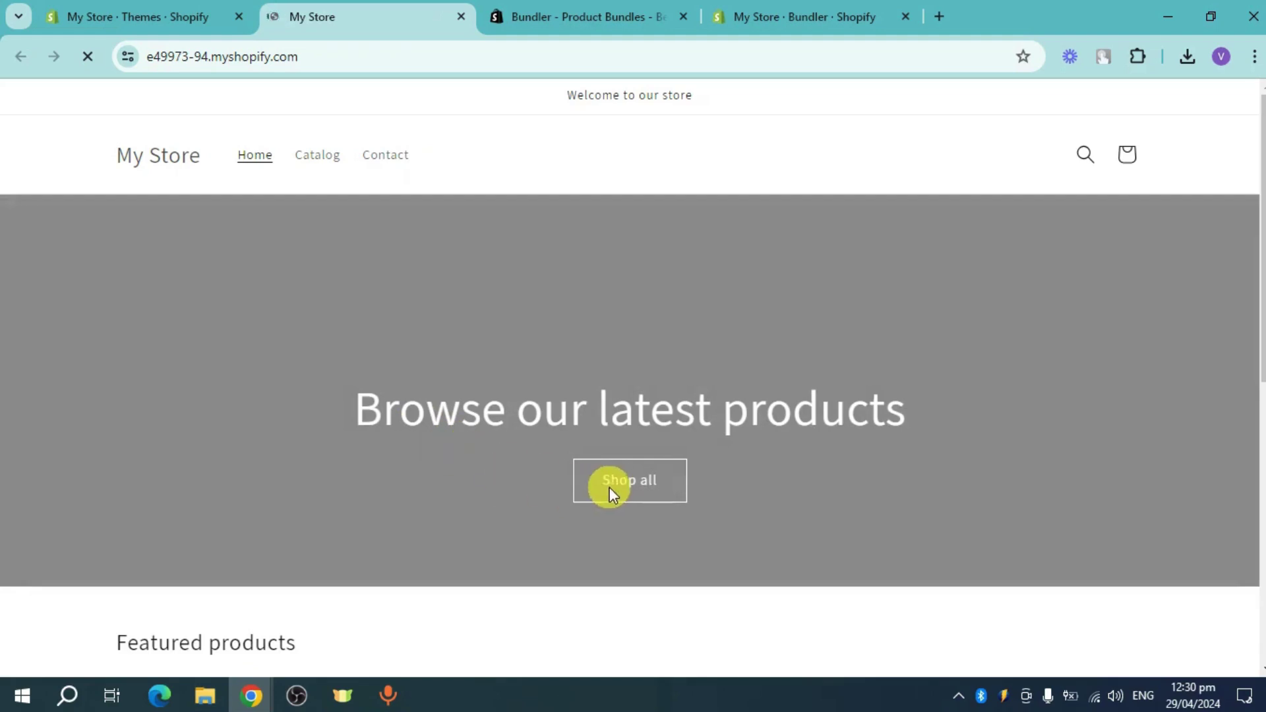
scroll(593, 491, "down", 8)
left_click(242, 241)
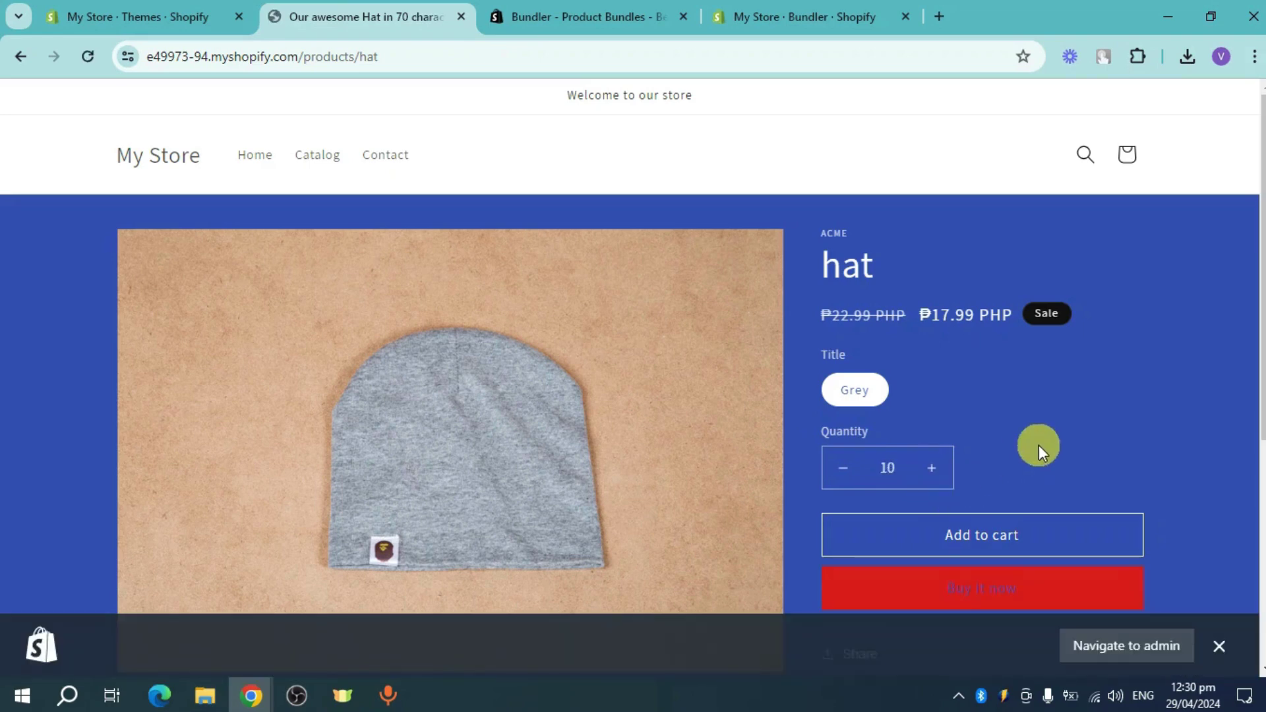
- Add 10 grey hats to the cart, view the cart and dismiss the admin bar covering the discount offer
scroll(1038, 445, "down", 1)
left_click(1023, 449)
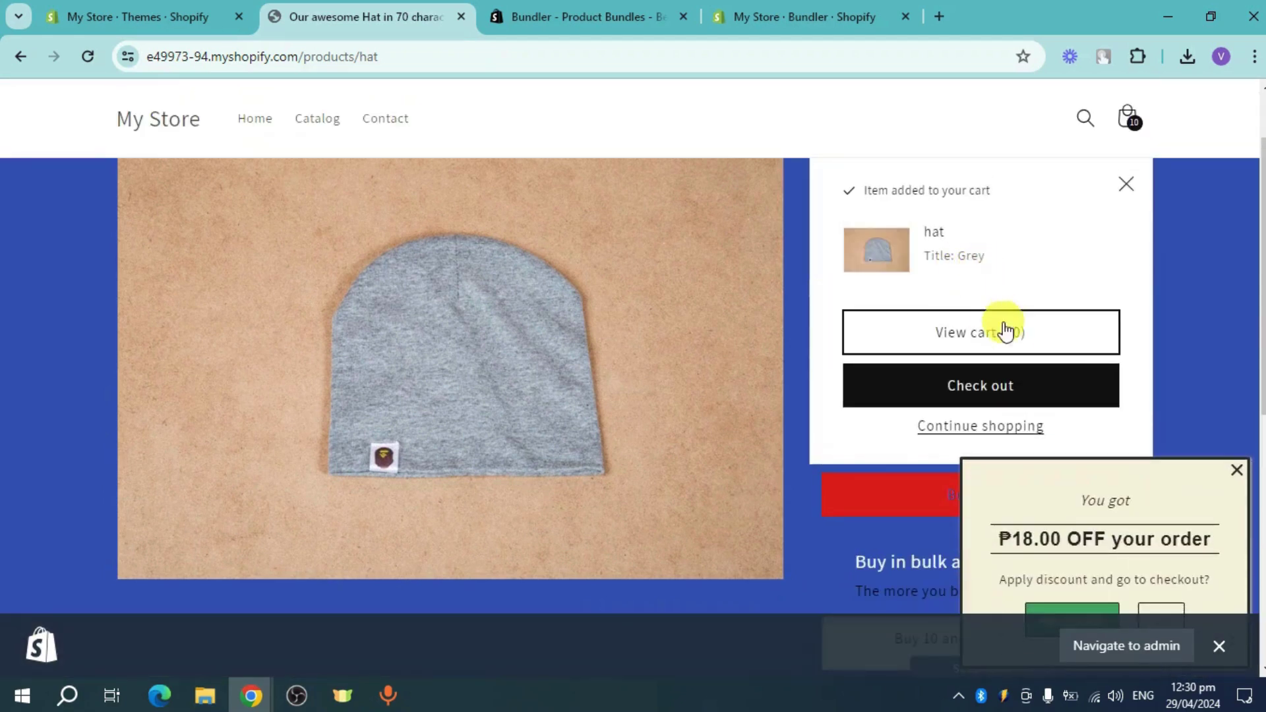
left_click(1006, 346)
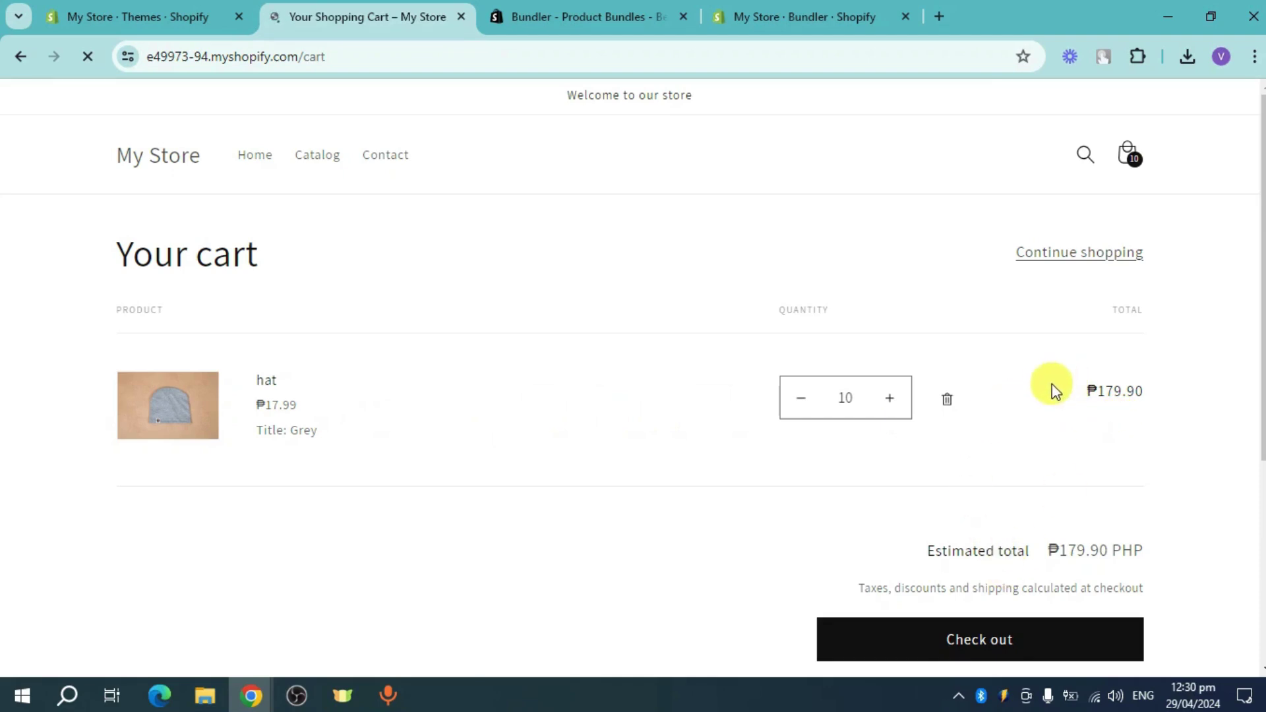
scroll(1050, 384, "down", 3)
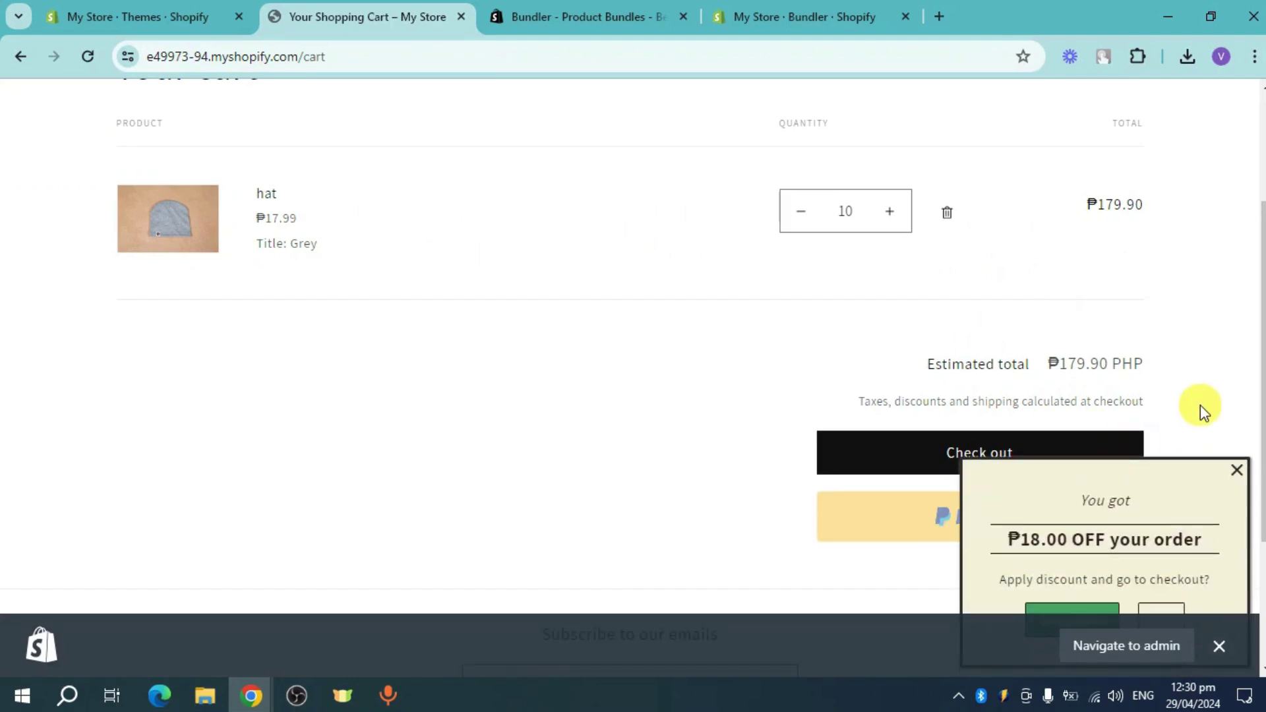
left_click(1220, 649)
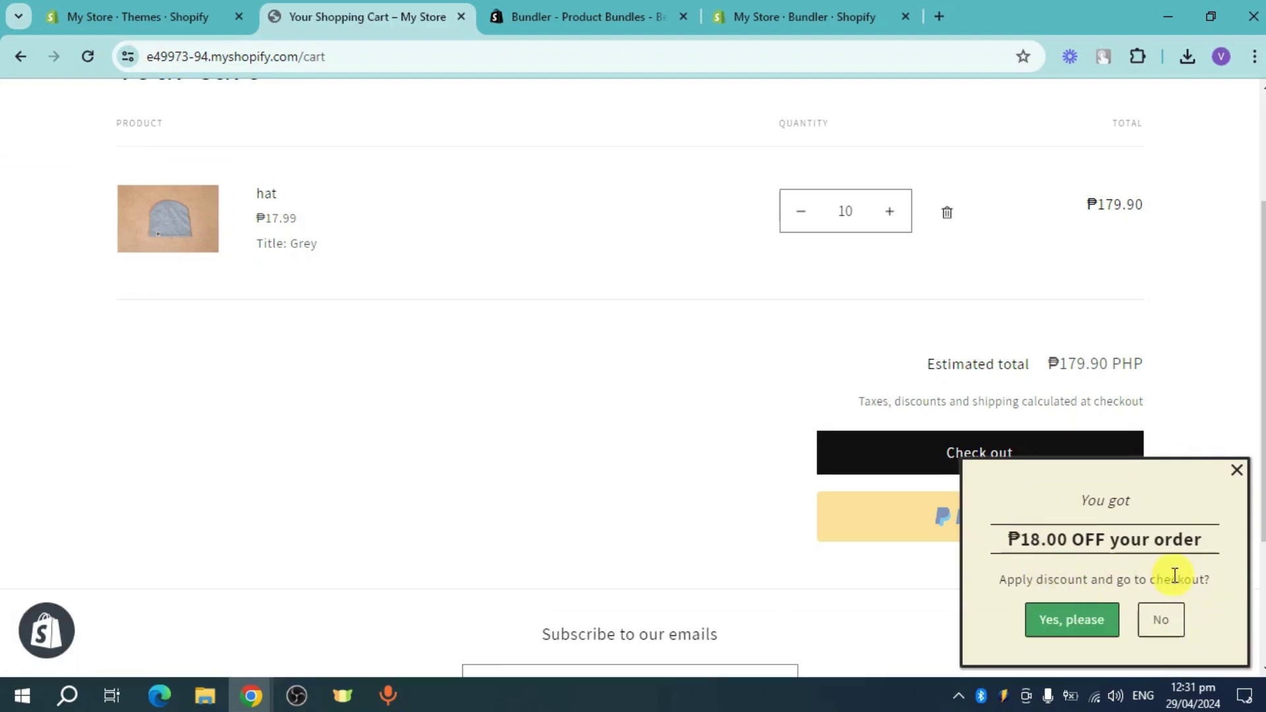